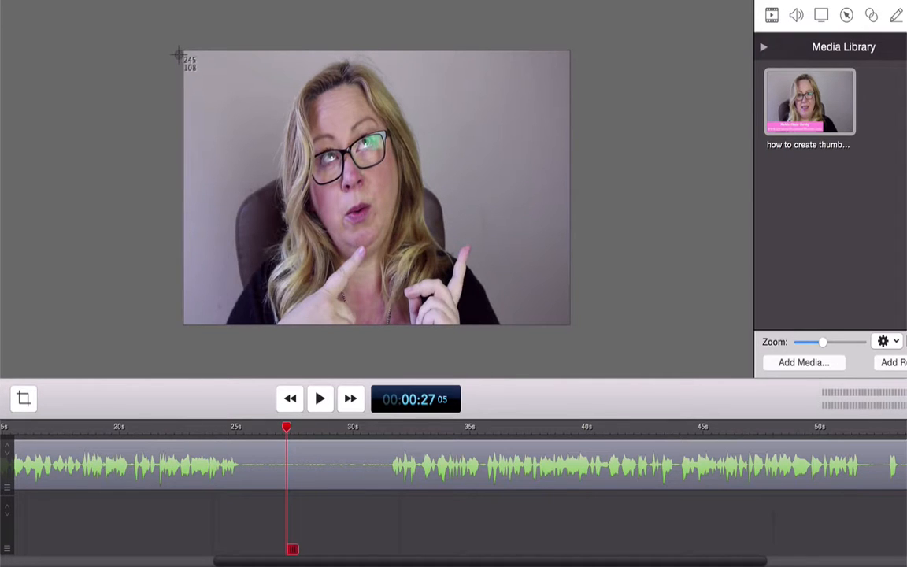
Step: Capture a screenshot of the paused video frame at 00:00:27 and switch to it in the PicMonkey editor
left_click_drag(180, 54, 562, 325)
left_click(315, 443)
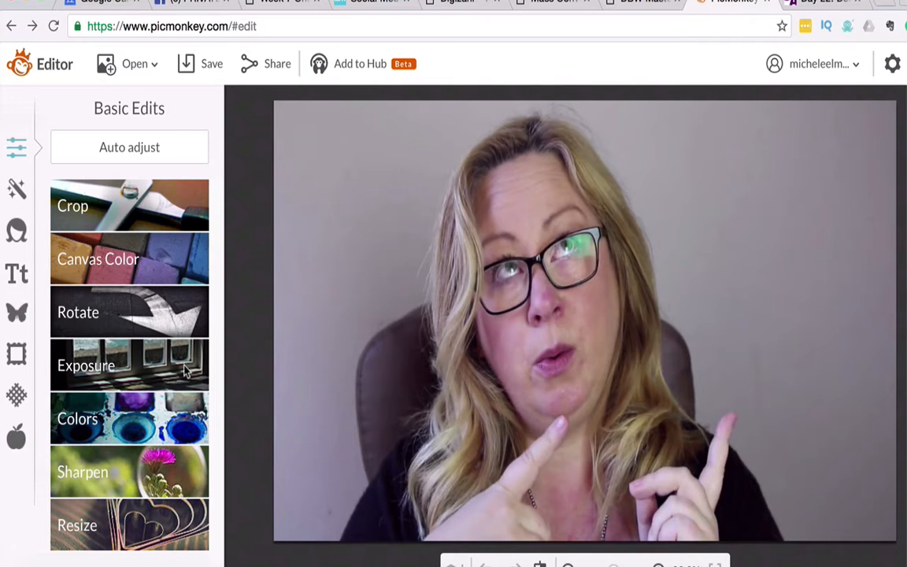
Step: Adjust the photo's exposure with Brightness 20, Highlights 13 and Contrast 5, and apply it
left_click(150, 365)
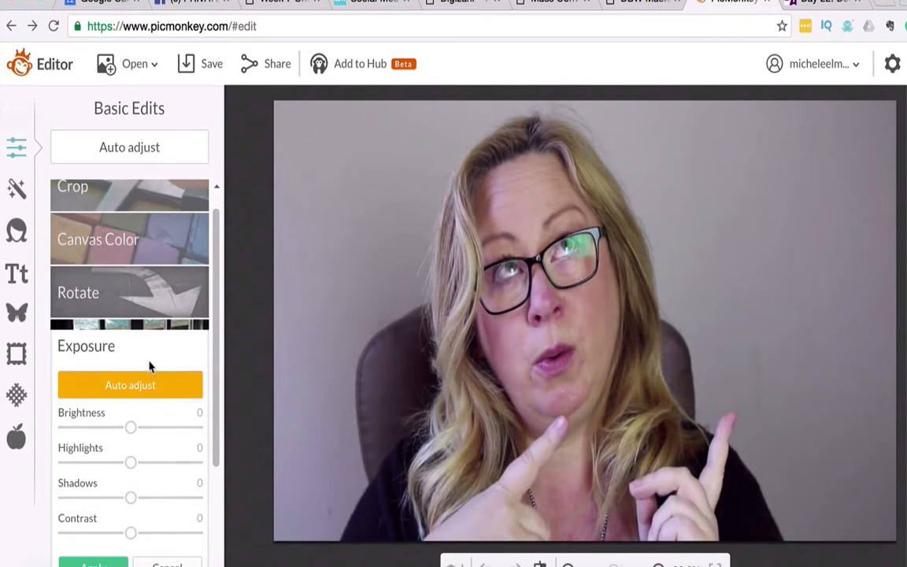
left_click_drag(126, 429, 143, 429)
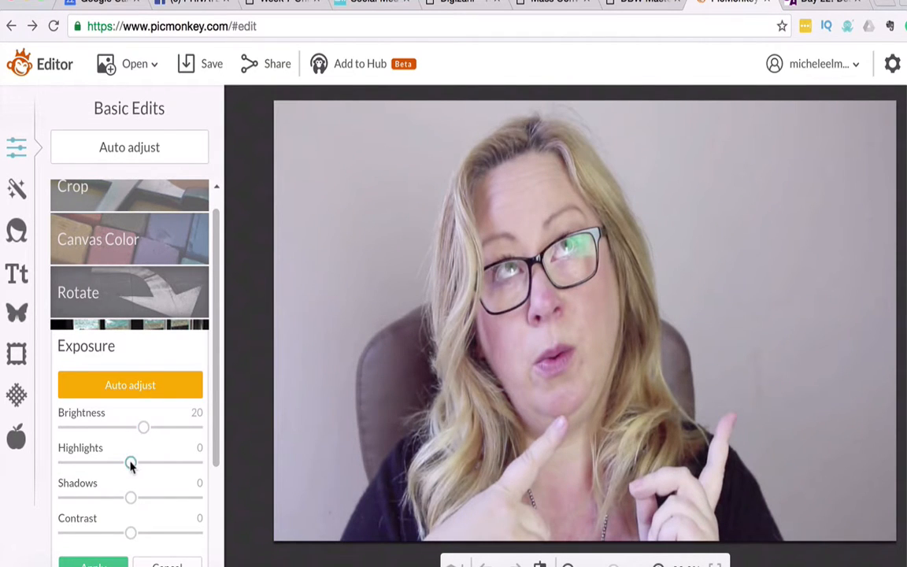
left_click_drag(131, 465, 139, 465)
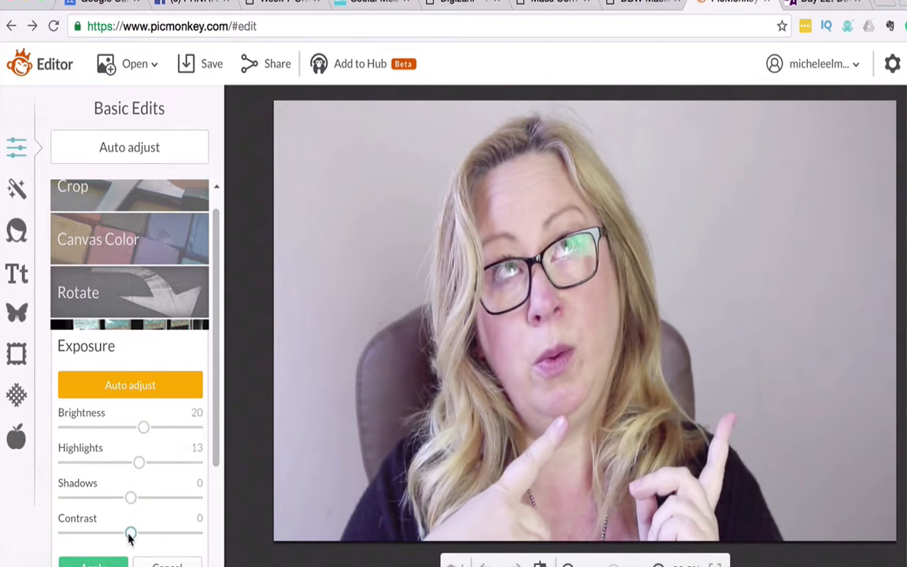
left_click_drag(131, 535, 133, 536)
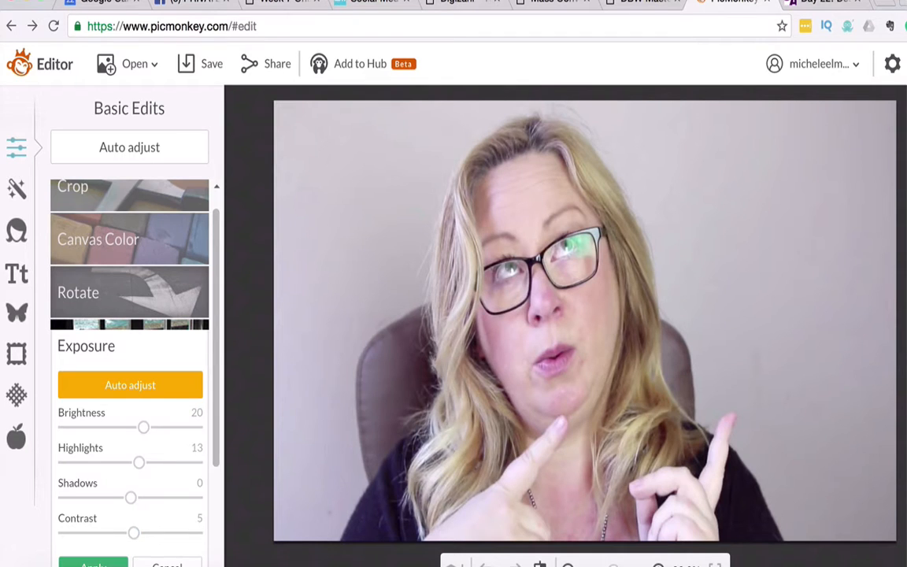
left_click(92, 563)
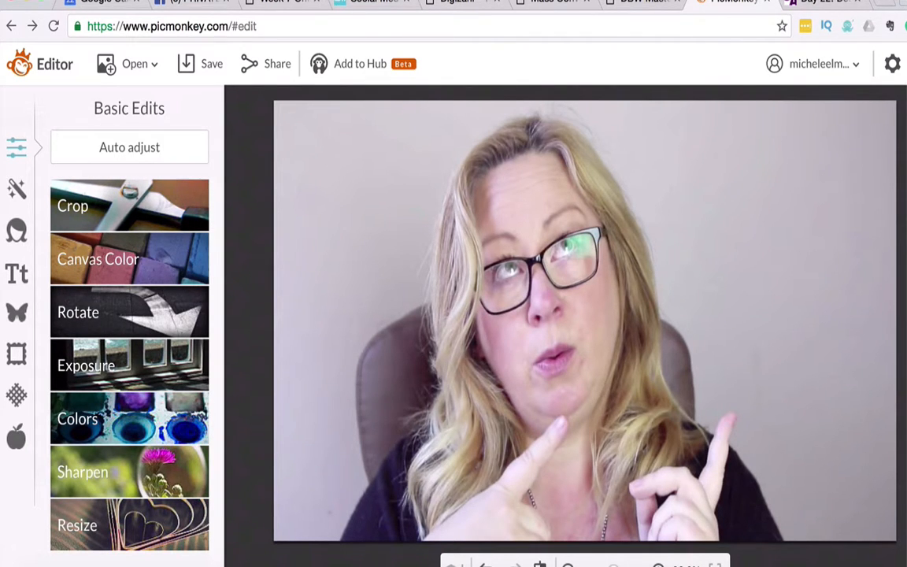
Step: Smooth the forehead with the Wrinkle Remover touch-up at brush size 20 and 12% fade, and apply it
left_click(17, 230)
scroll(134, 276, "up", 10)
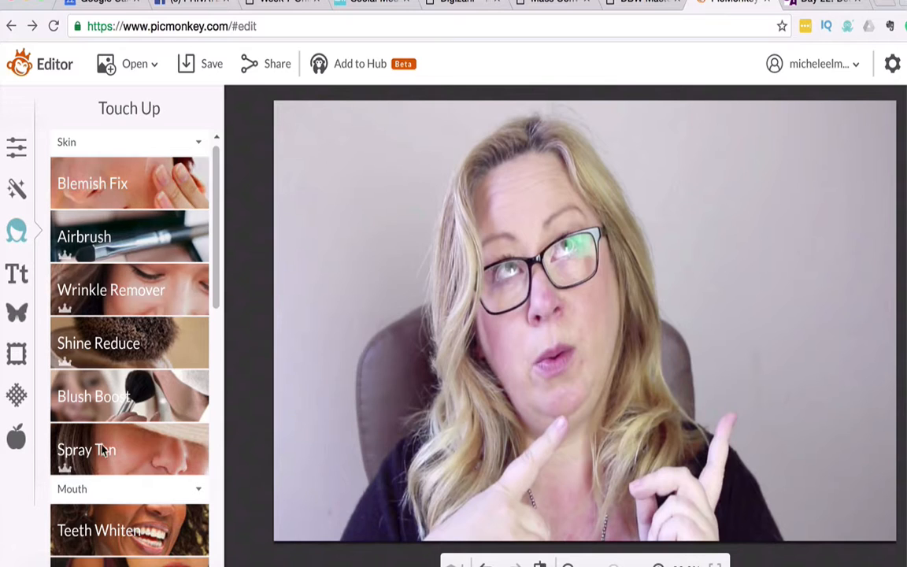
left_click(108, 272)
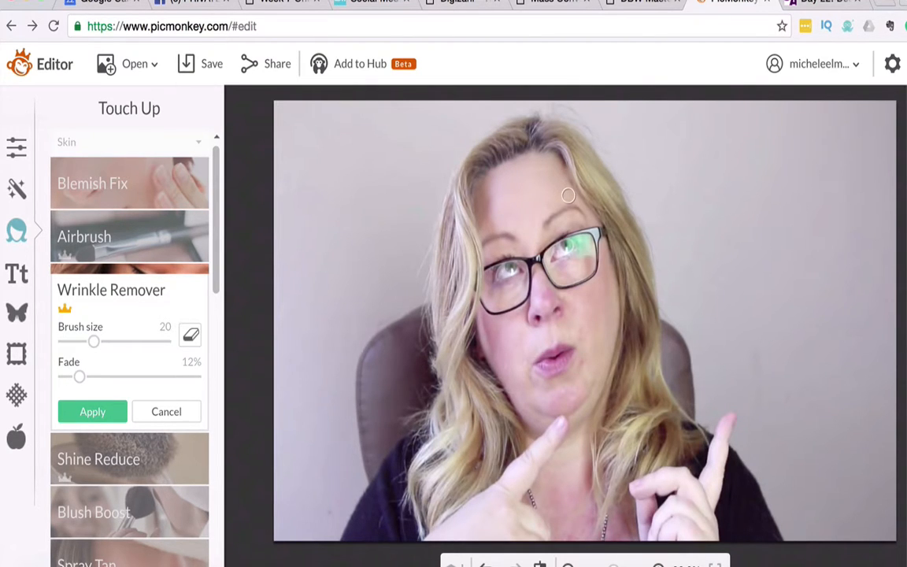
left_click(91, 411)
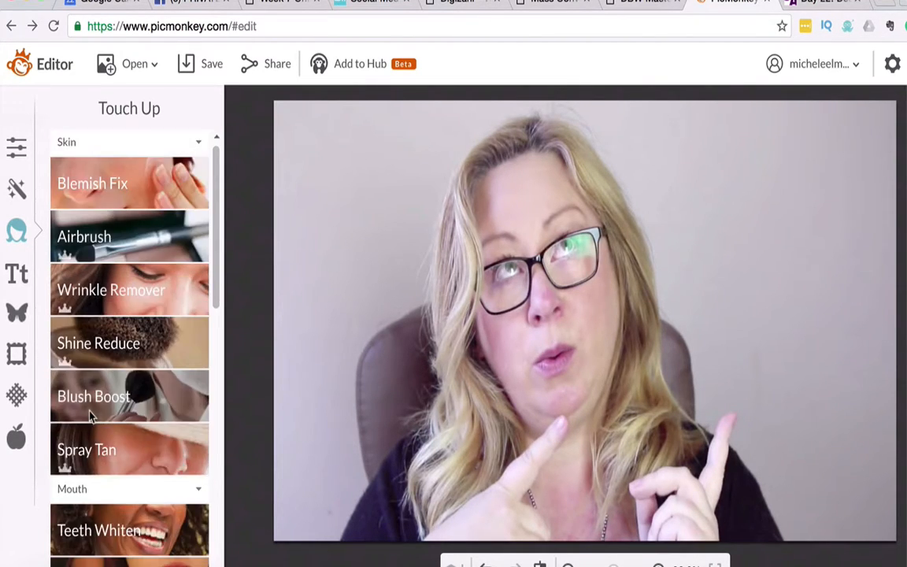
Step: Brighten the eyes with the Eye Brighten touch-up at brush size 20 and 50% fade, and apply it
scroll(104, 420, "down", 5)
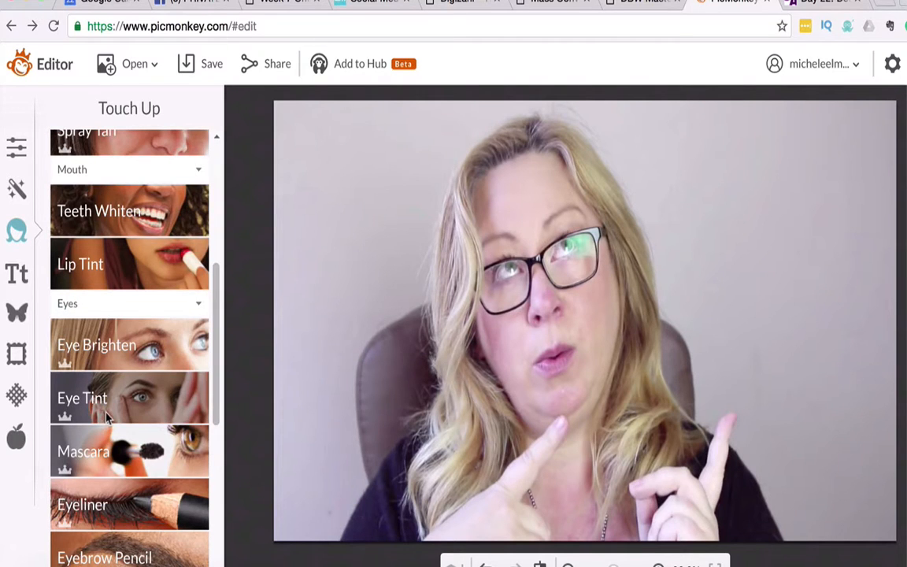
left_click(130, 347)
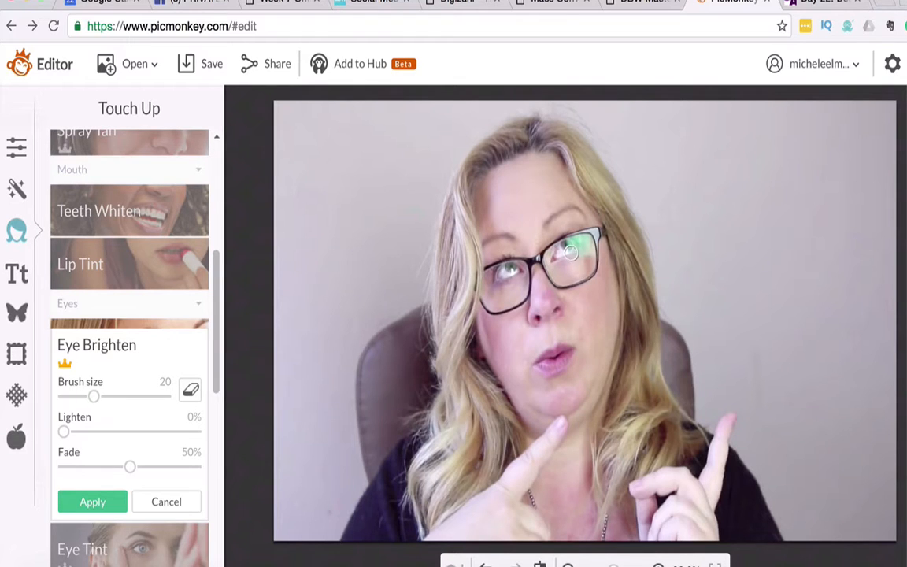
left_click(92, 502)
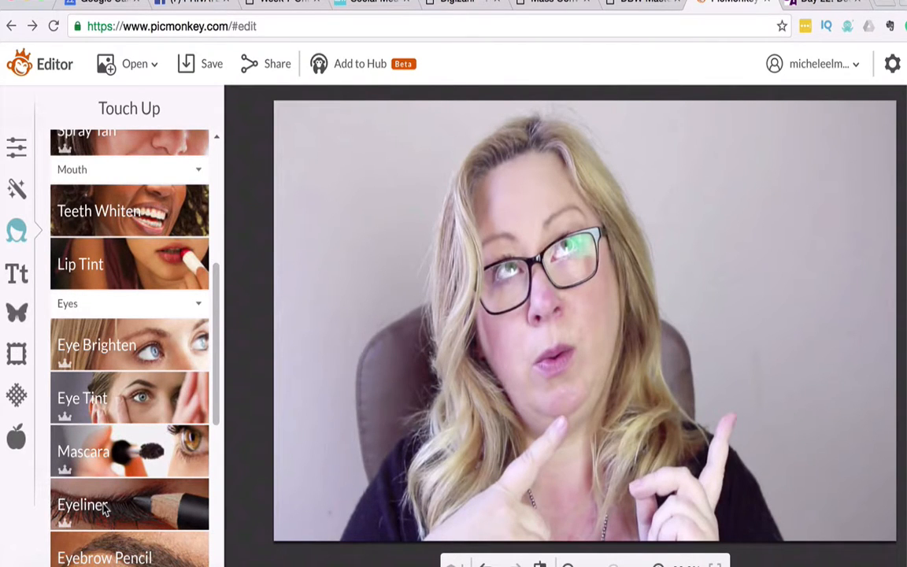
Step: Crop off a strip along the photo's left side without fixed proportions, keeping the full height and right edge
left_click(14, 144)
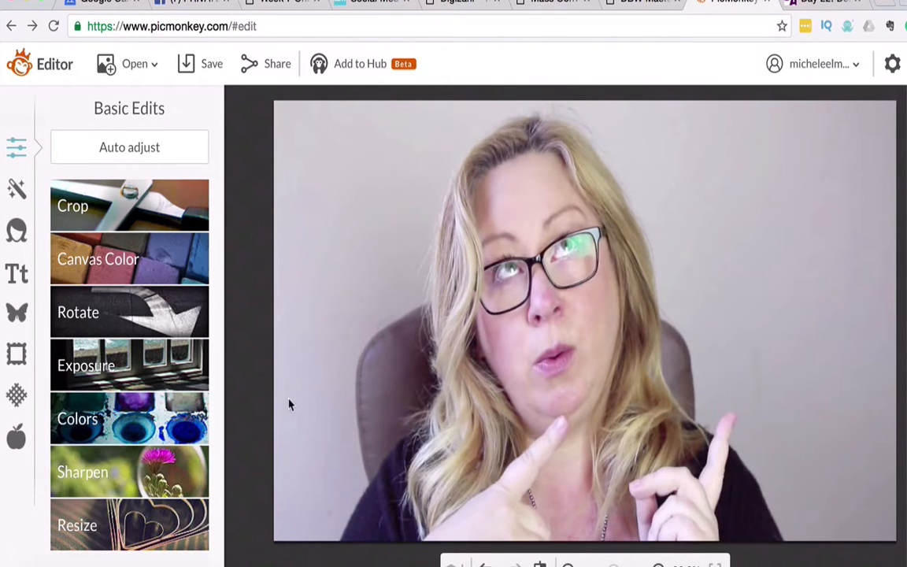
left_click(103, 183)
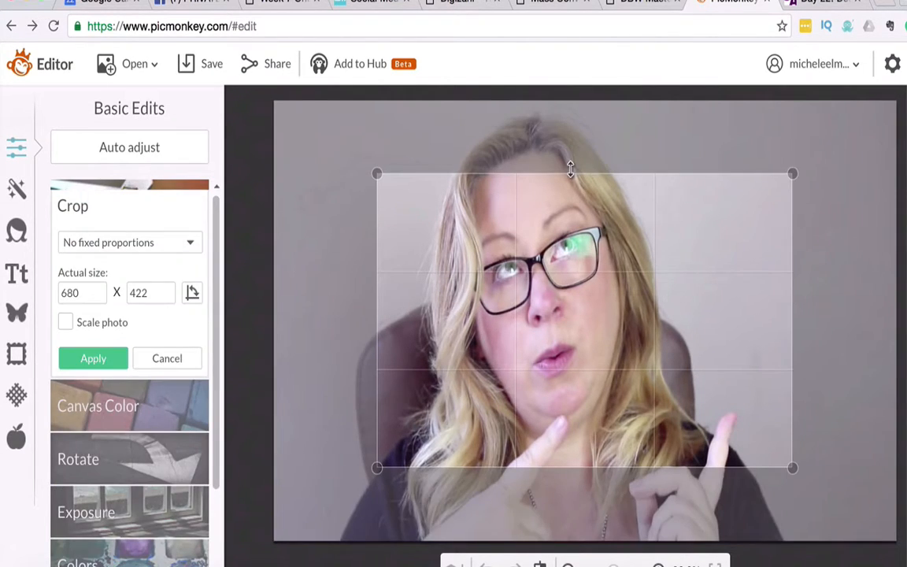
left_click_drag(571, 169, 569, 96)
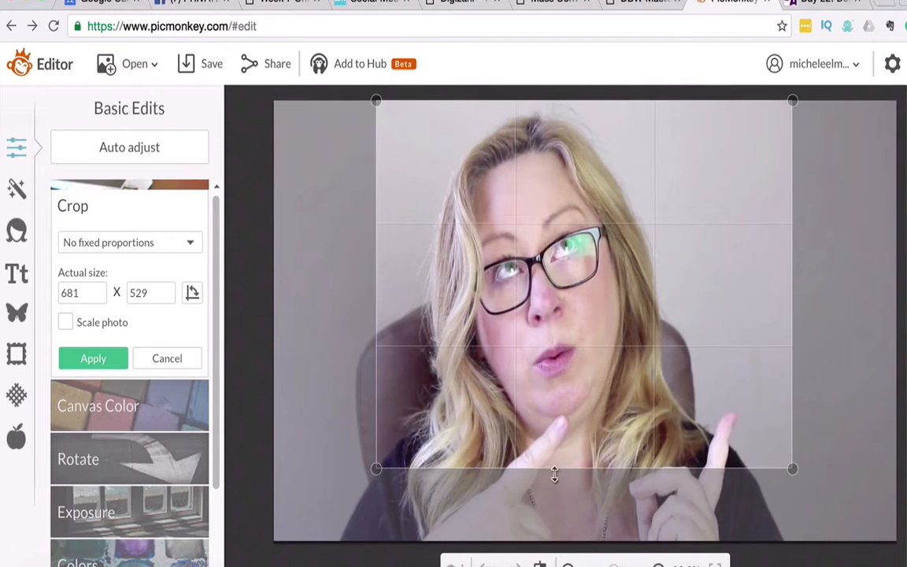
left_click(80, 358)
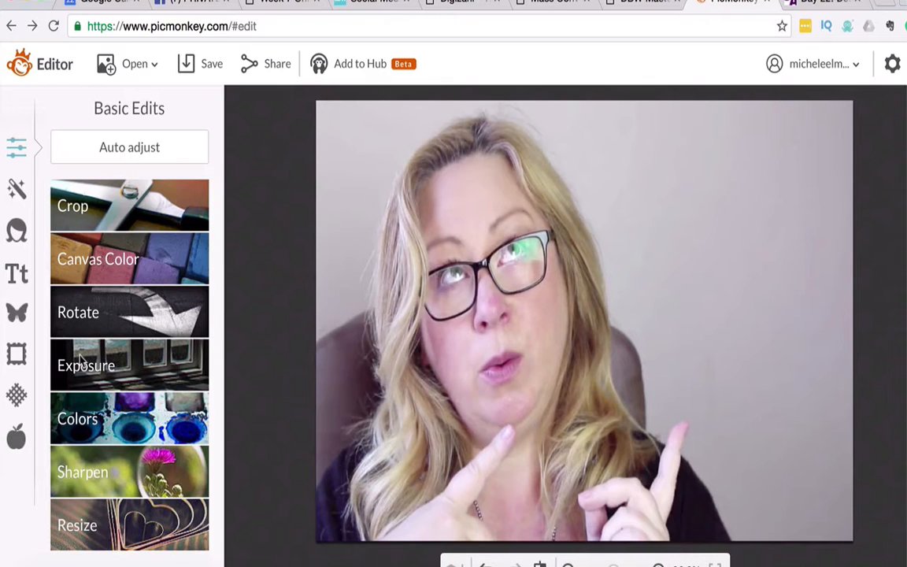
Step: Add the text "Your Video Thumbnails" in American Typewriter to the upper-right area of the photo
left_click(16, 312)
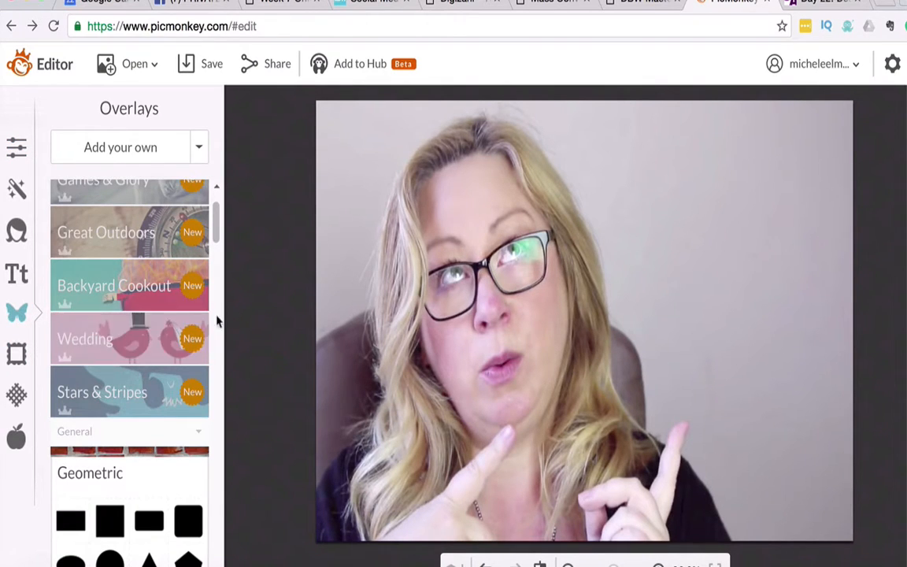
left_click(17, 276)
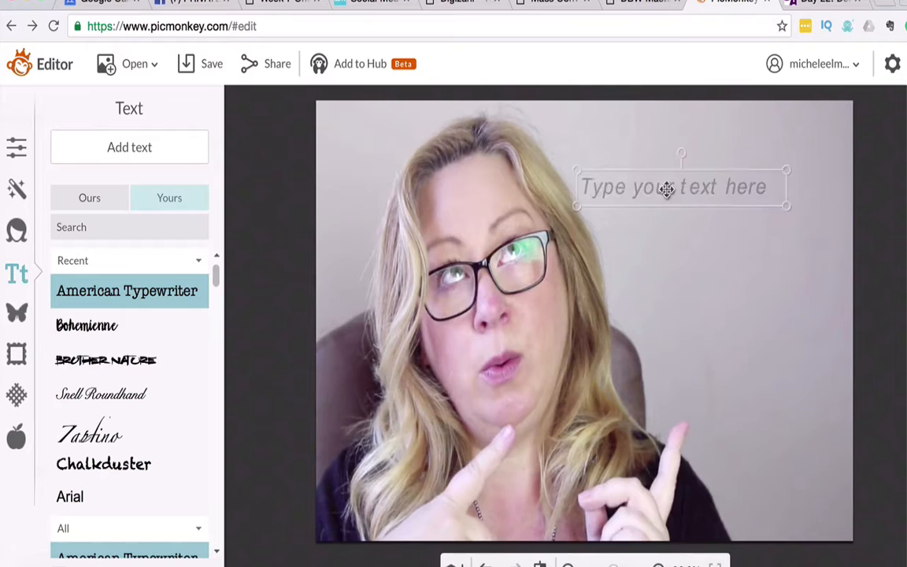
left_click_drag(669, 190, 686, 165)
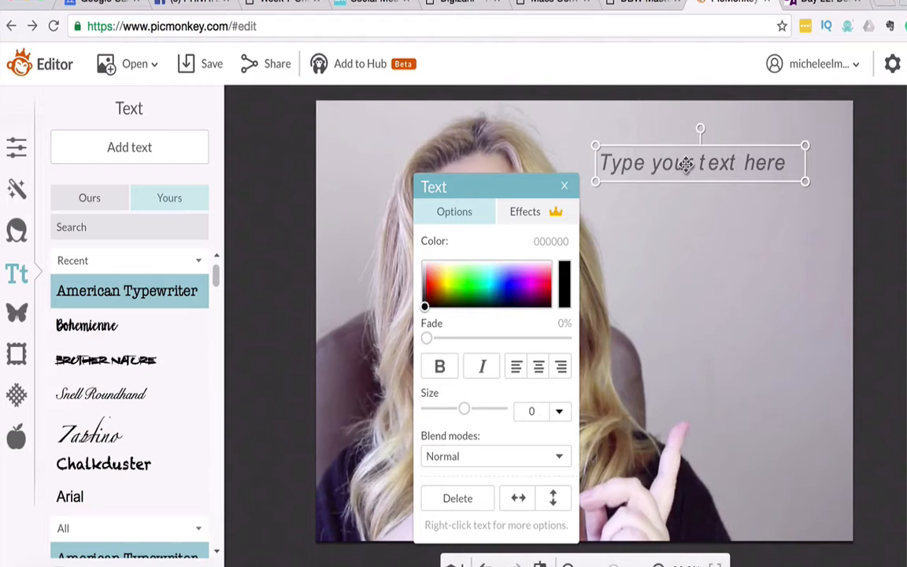
left_click(701, 159)
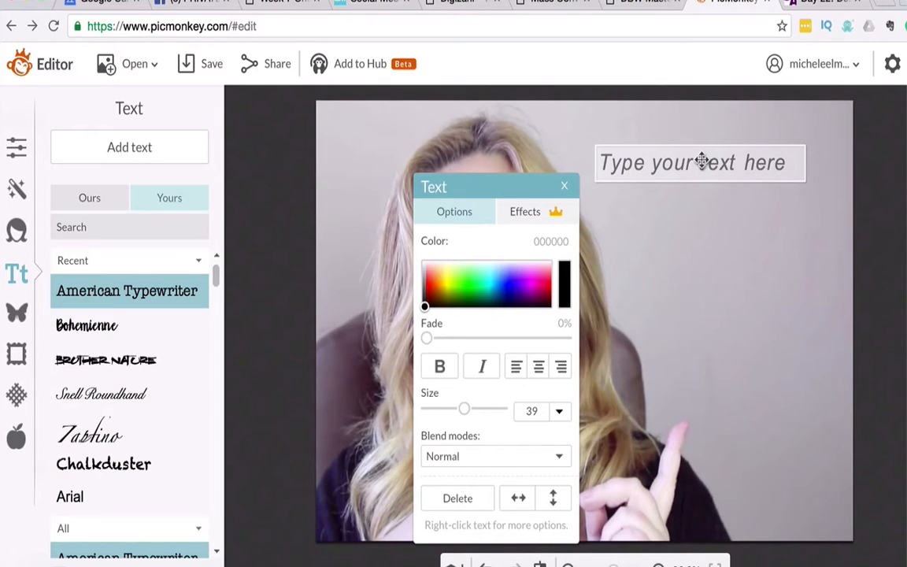
type("Your ")
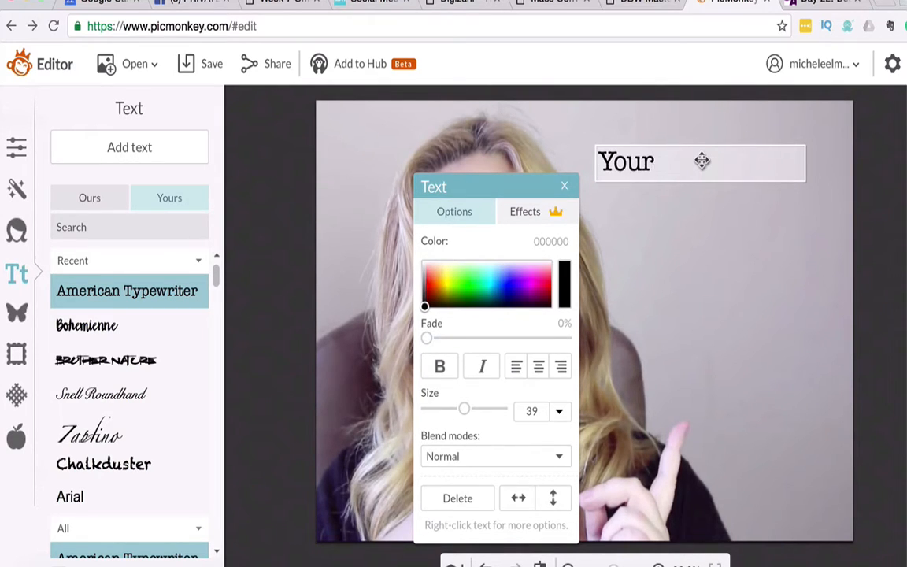
type("Video Thumbnails")
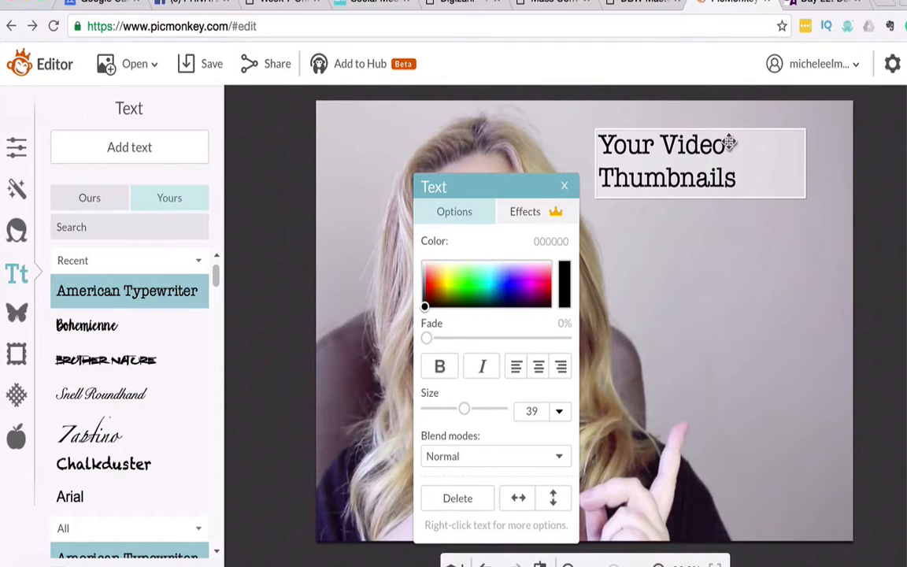
Step: Select the words "Your Video" and browse PicMonkey's own fonts down to the Handwriting group, returning to the installed fonts
left_click_drag(726, 145, 600, 140)
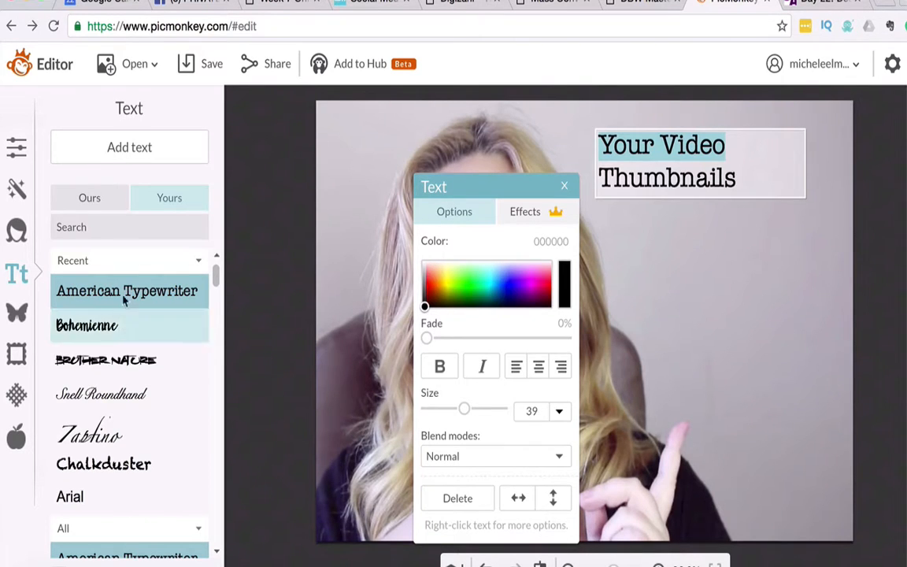
left_click(89, 201)
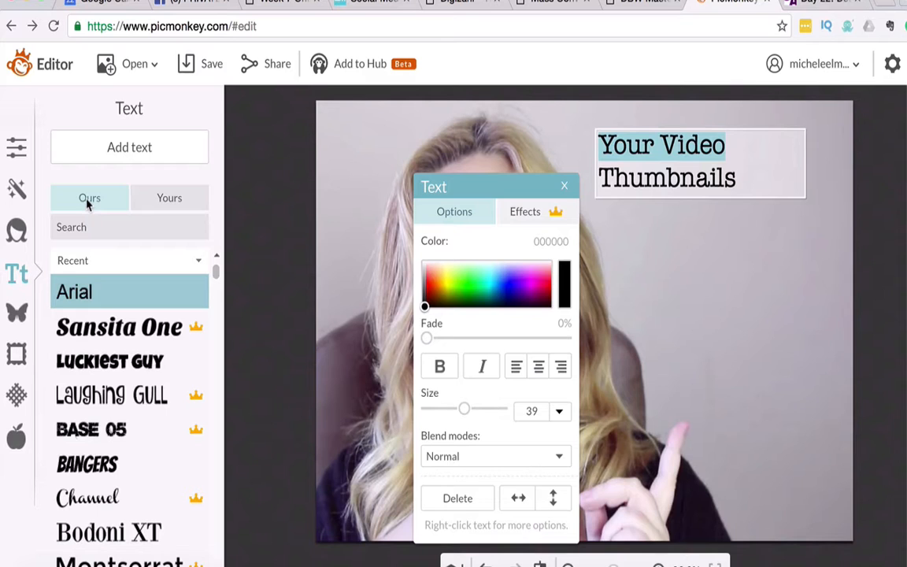
left_click_drag(216, 267, 216, 351)
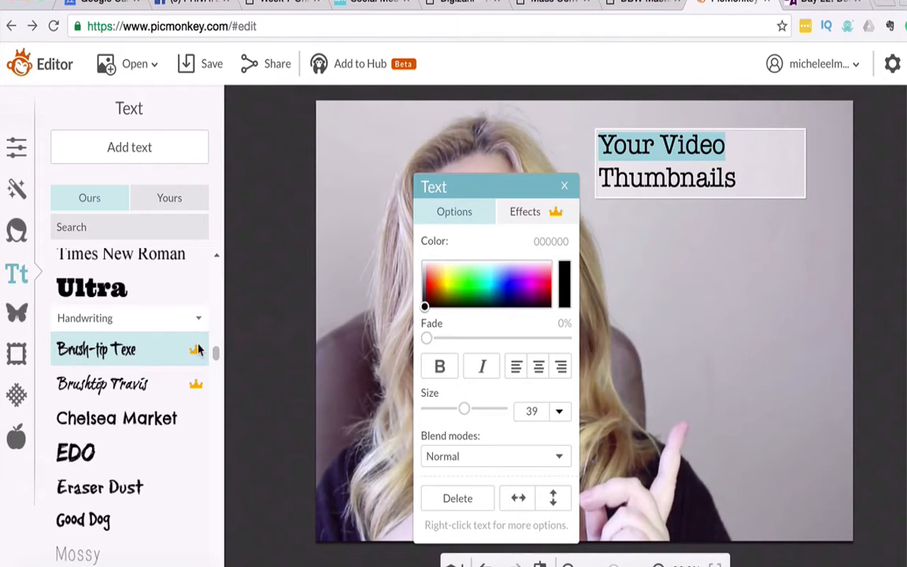
mouse_move(197, 350)
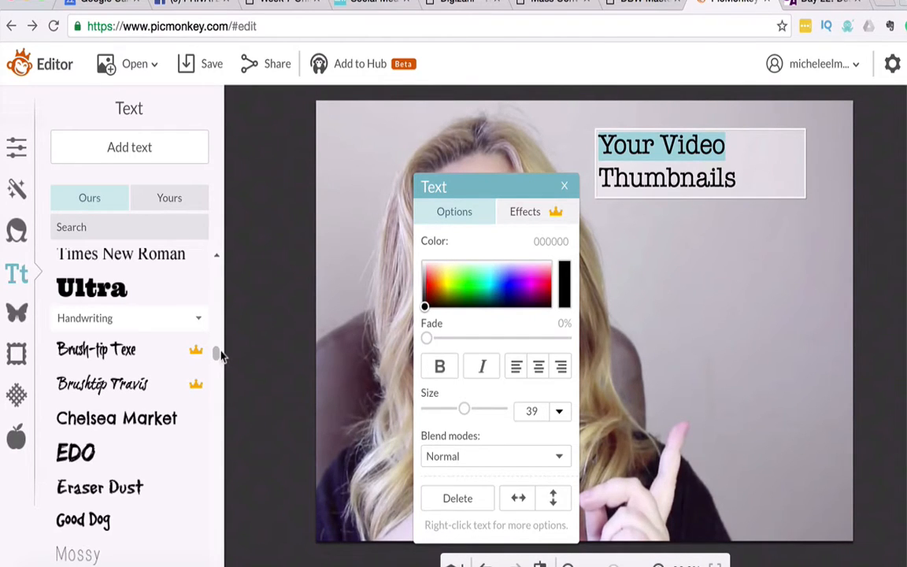
left_click(173, 200)
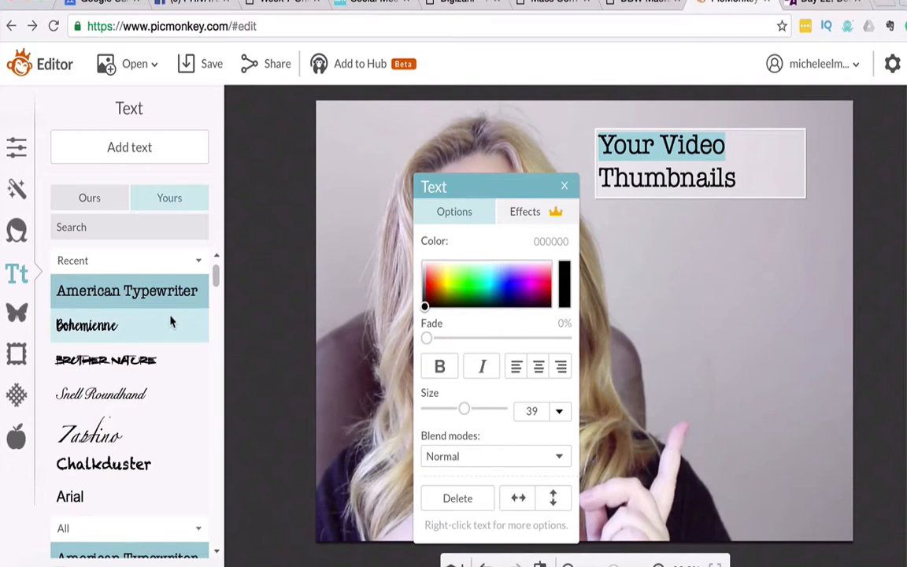
Step: Format the word "Thumbnails" in the Bohemienne font at a larger size and center-align the text
left_click(750, 174)
left_click_drag(751, 182, 599, 180)
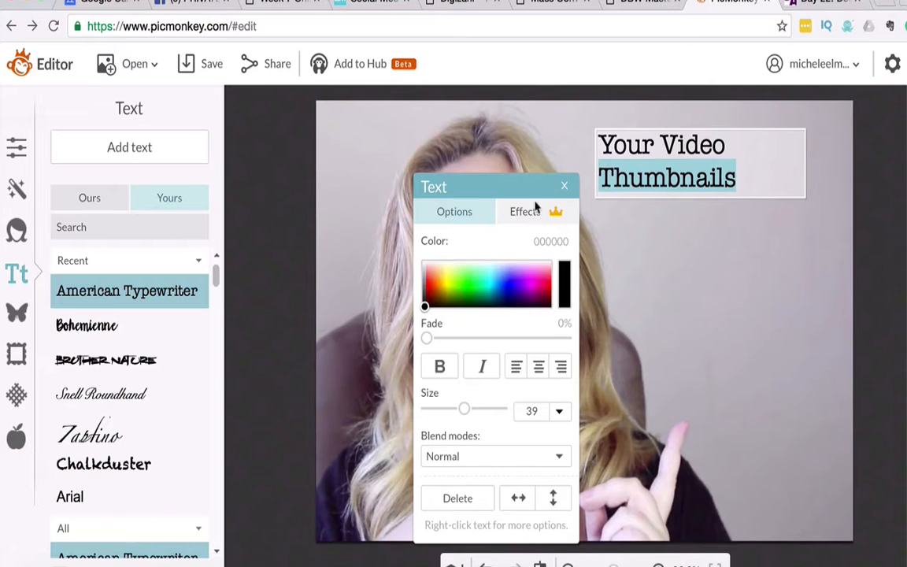
left_click(102, 325)
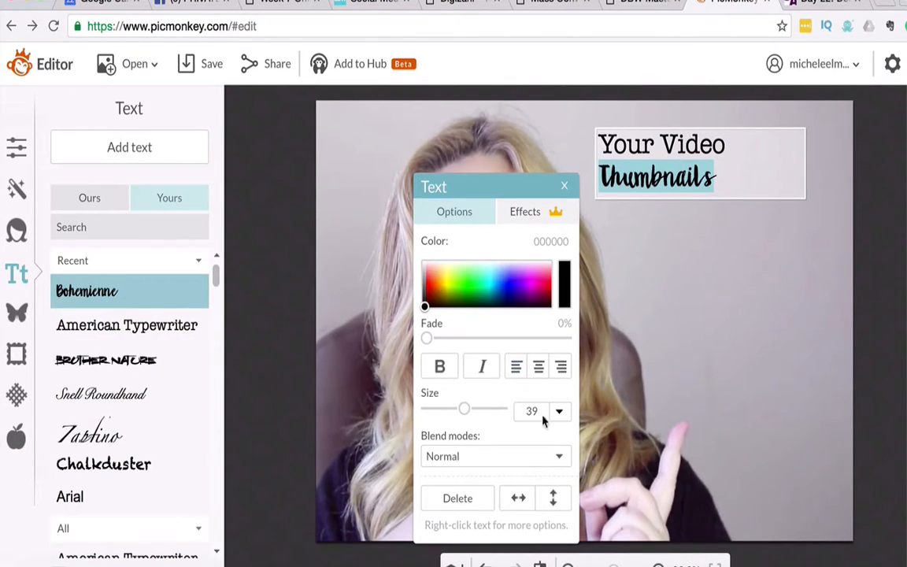
left_click(539, 367)
left_click_drag(464, 411, 477, 410)
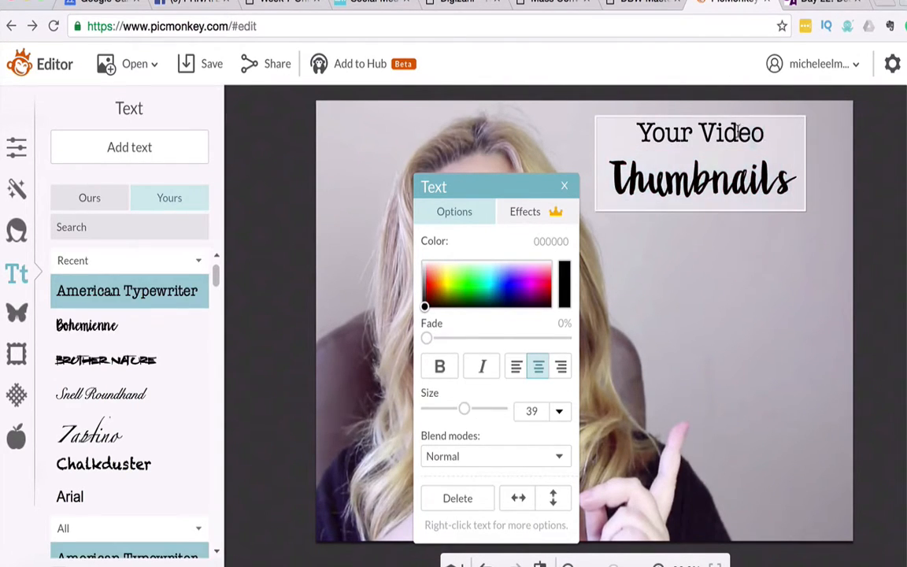
Step: Enlarge the words "Your Video" and scale up the whole text to size 97
left_click_drag(762, 133, 633, 132)
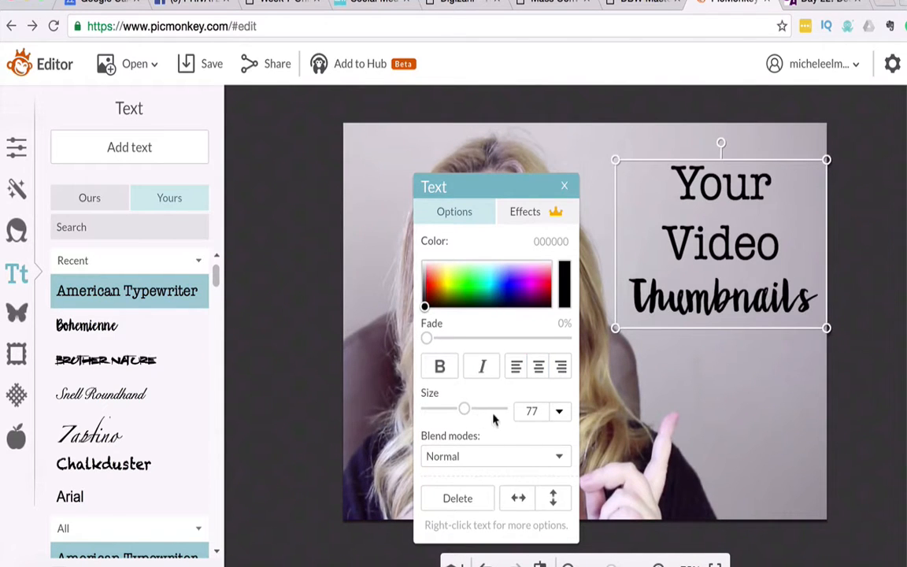
left_click_drag(463, 410, 470, 411)
double_click(617, 234)
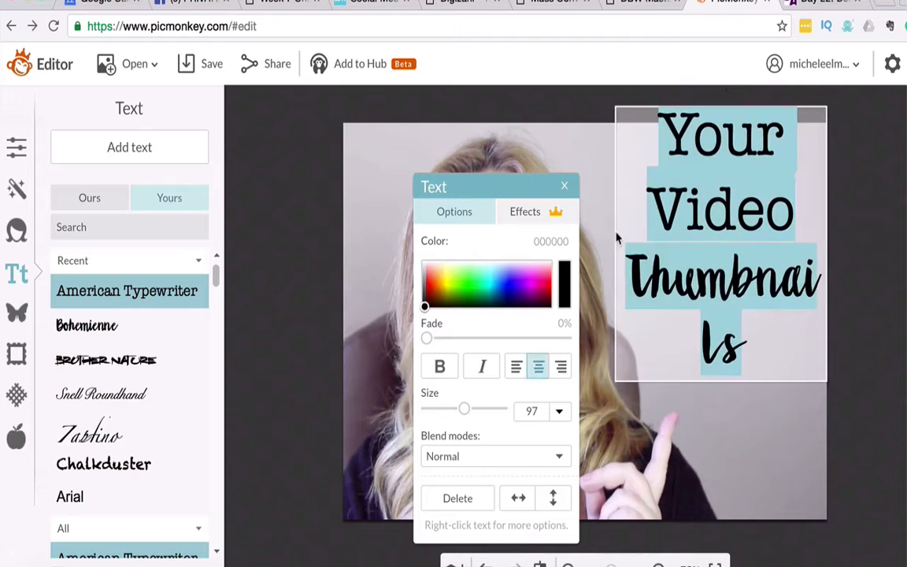
Step: Widen the text box so "Thumbnails" fits on one line, and shift the text slightly lower on the photo
left_click_drag(612, 238, 585, 236)
left_click(772, 263)
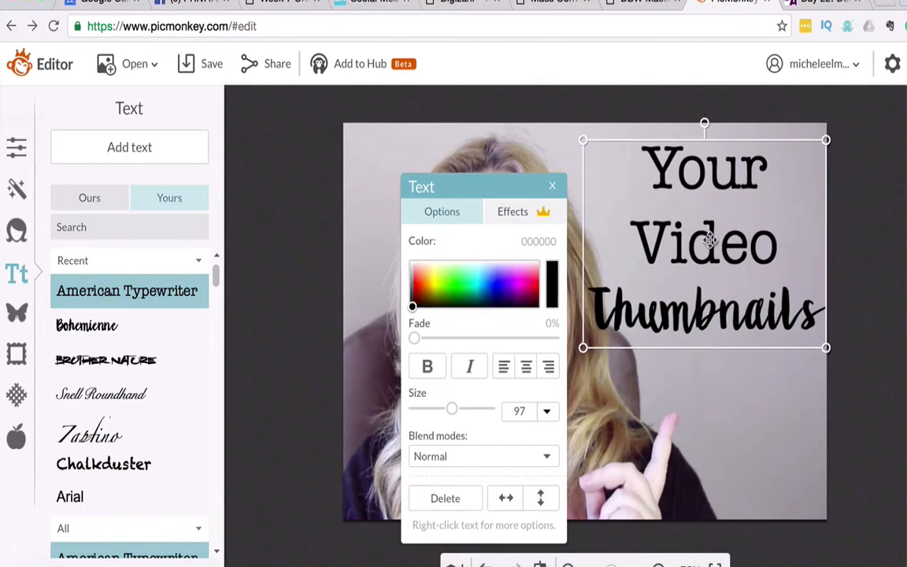
left_click_drag(714, 231, 710, 246)
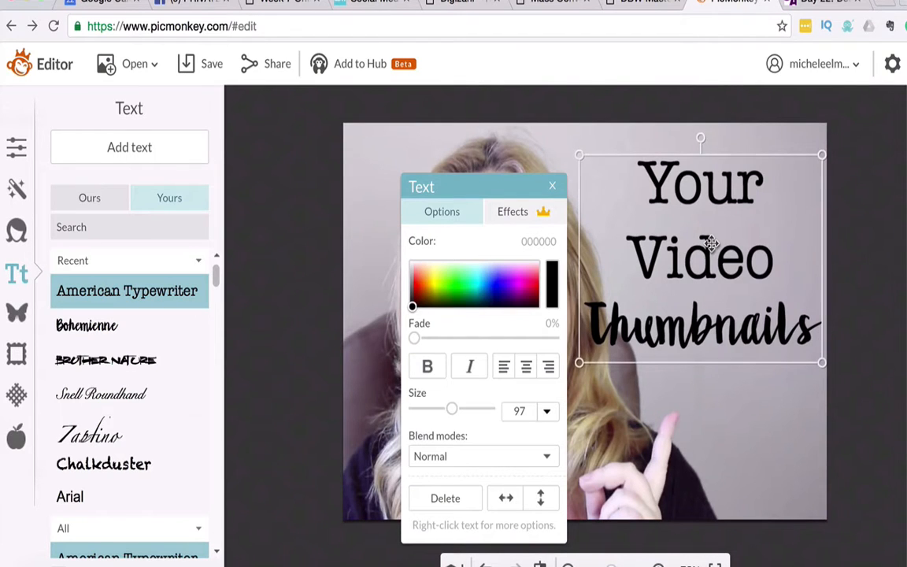
left_click(552, 187)
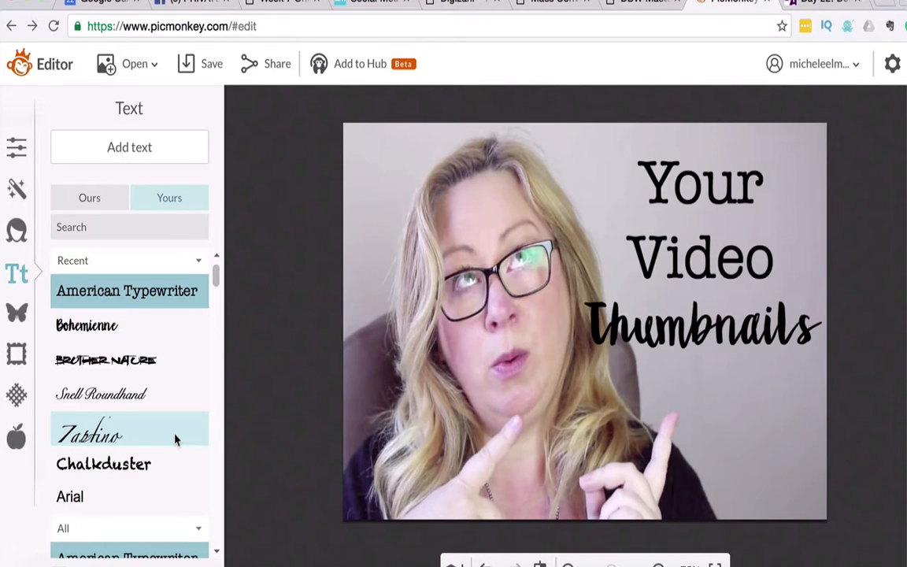
Step: Add a solid circle from the Geometric overlays to the photo
left_click(16, 315)
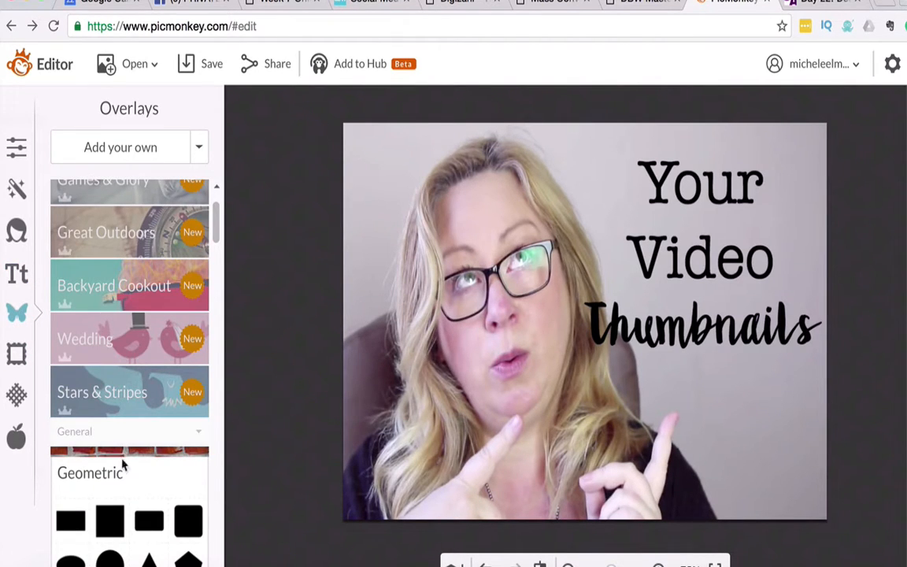
scroll(188, 440, "down", 5)
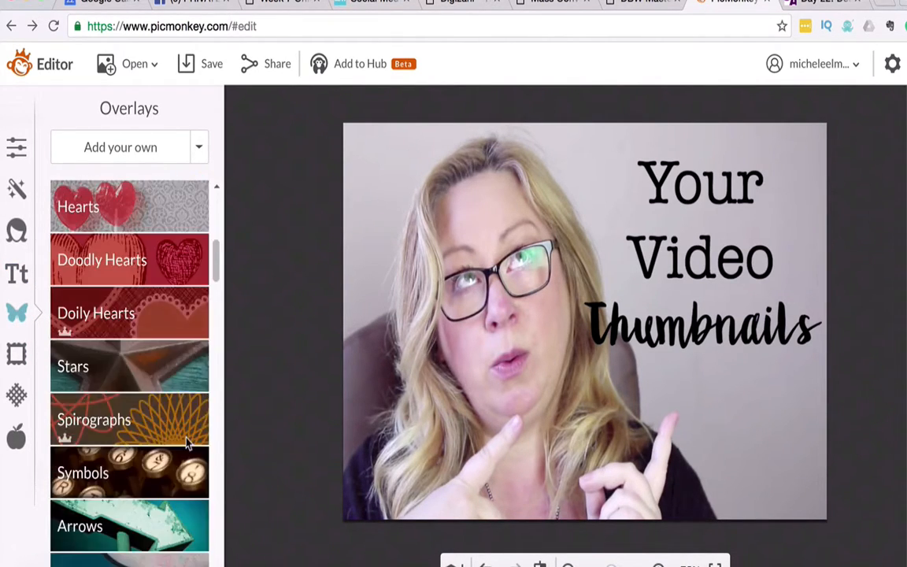
scroll(96, 326, "up", 5)
scroll(118, 370, "down", 2)
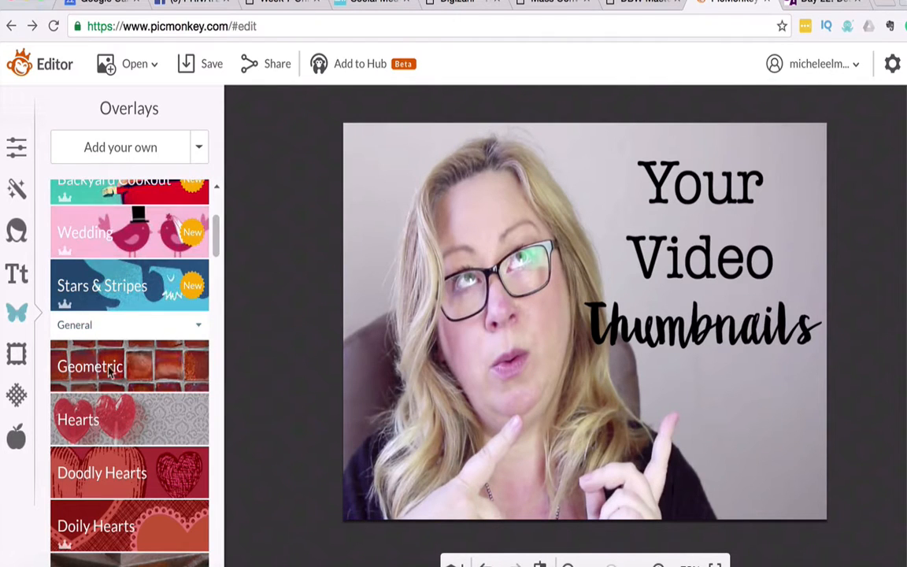
left_click(118, 370)
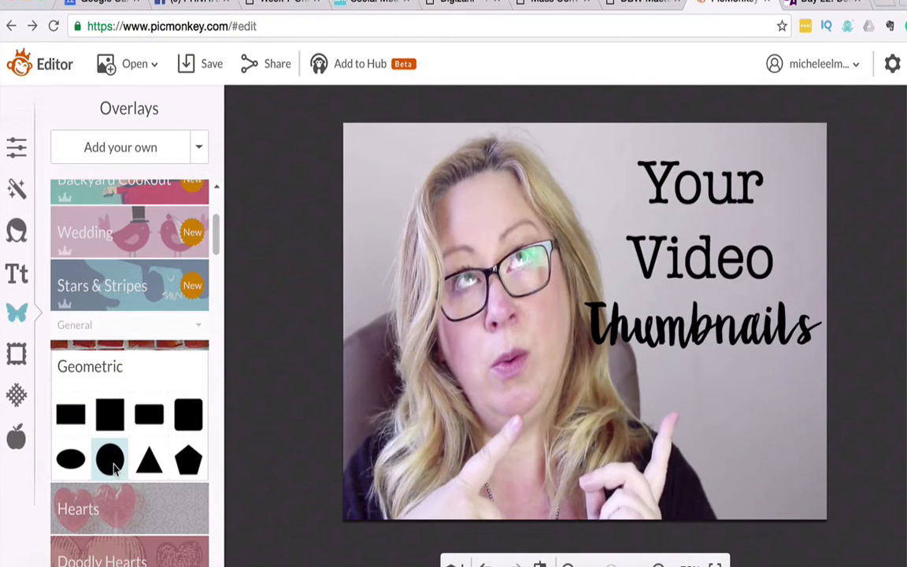
left_click(112, 464)
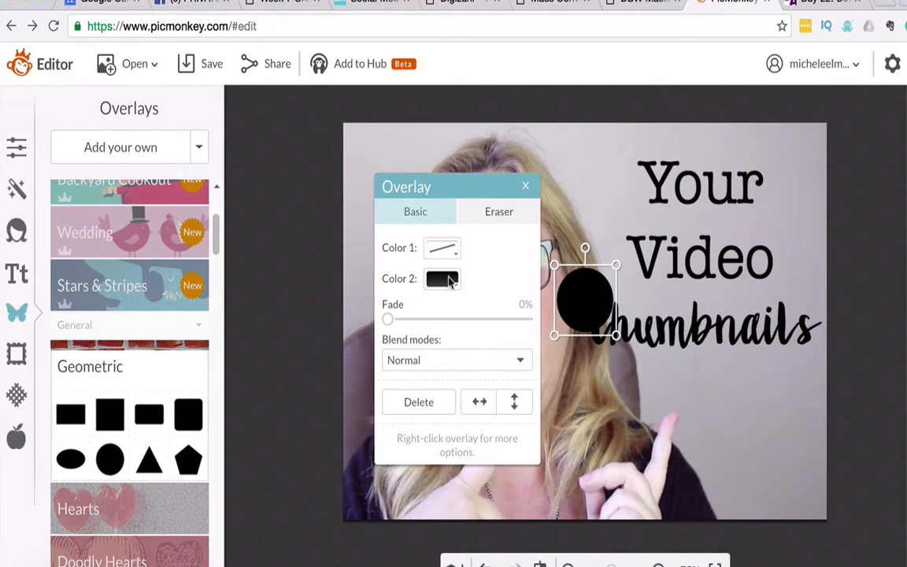
Step: Set the circle's Color 2 to e49c9f and move the overlay settings away from the face in the photo
left_click(443, 280)
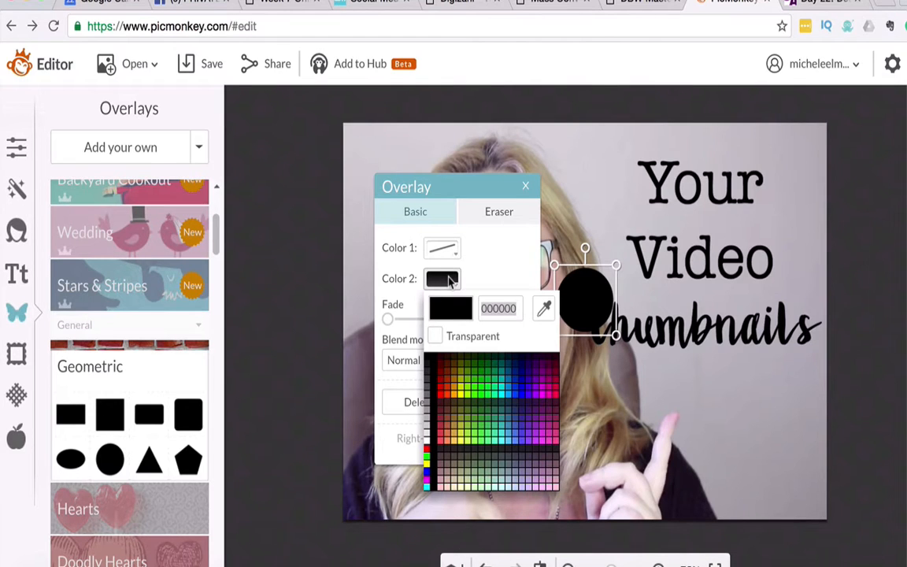
type("e49c9f")
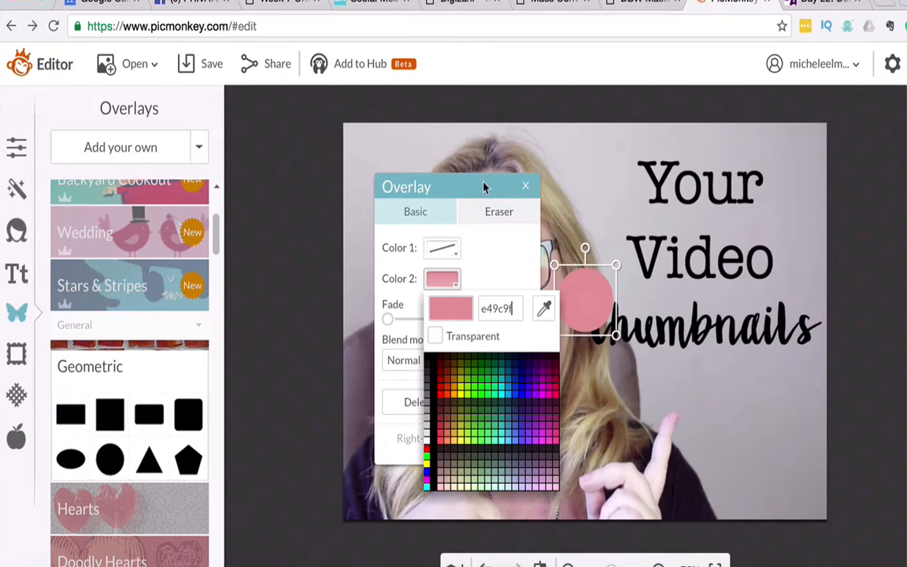
left_click(450, 187)
left_click_drag(450, 186, 820, 137)
Step: Reset the circle's Color 2 to e49c9f and set its fade to 34%
left_click(811, 230)
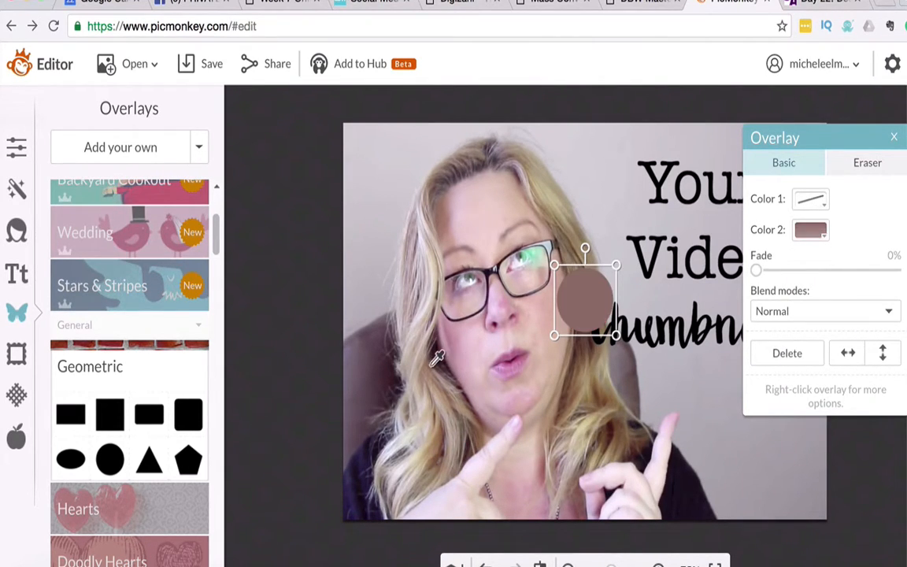
left_click(357, 345)
left_click(805, 229)
double_click(864, 260)
type("e49c9f")
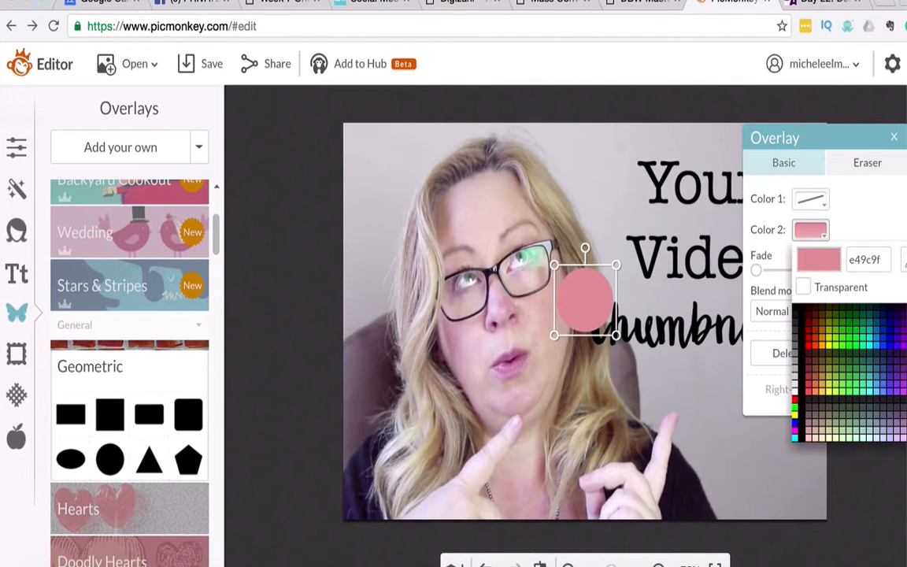
left_click(888, 205)
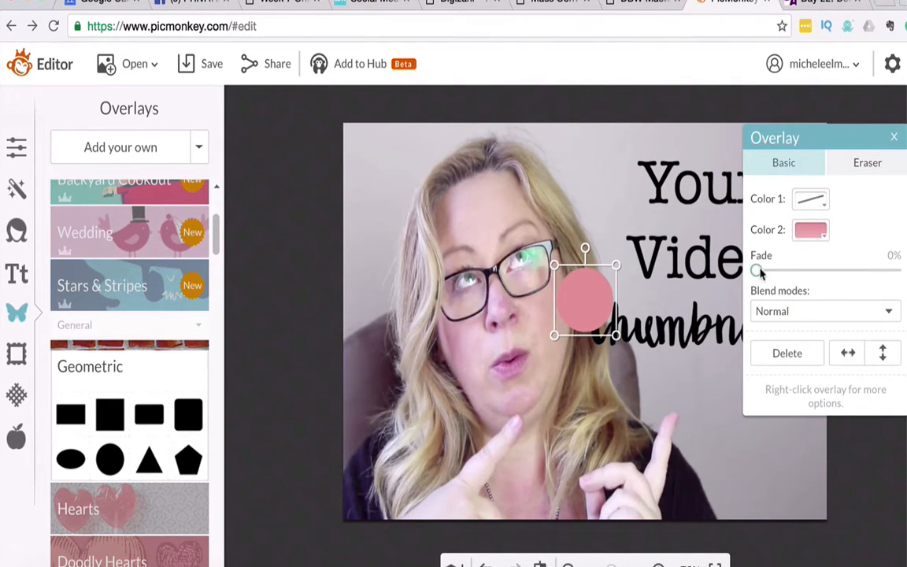
left_click_drag(758, 271, 802, 271)
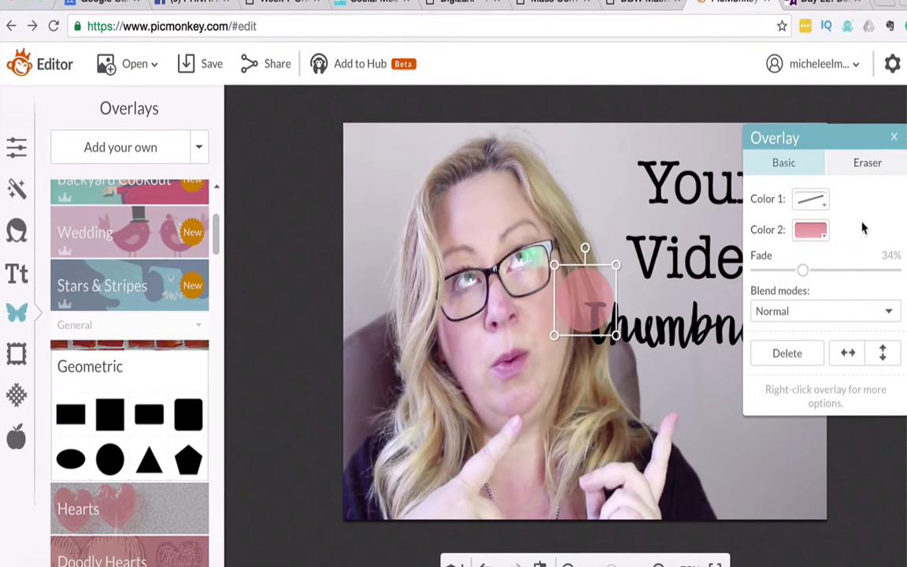
Step: Enlarge the pink circle, position it to cover the whole title, and send it behind the text
left_click(895, 138)
left_click(592, 308)
left_click_drag(591, 309, 629, 321)
left_click_drag(666, 277, 828, 101)
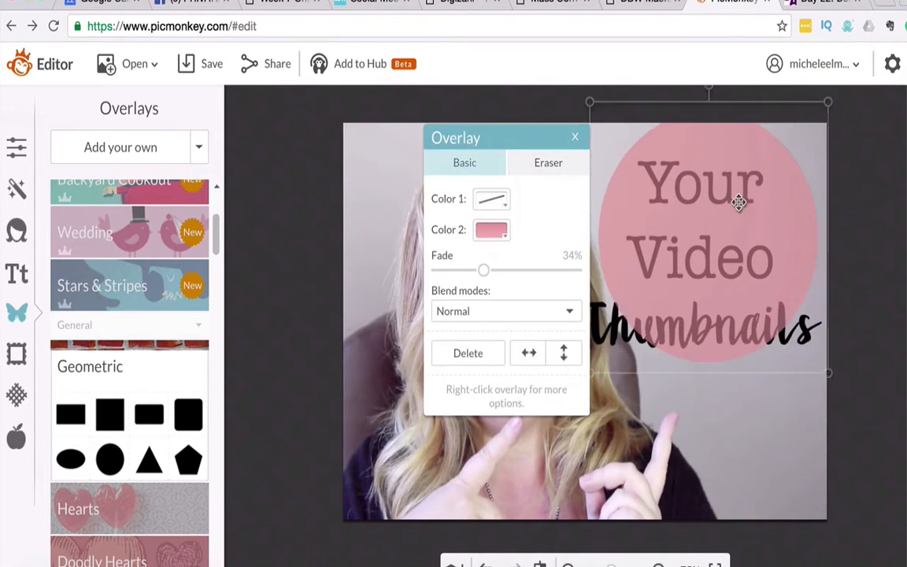
left_click_drag(738, 203, 712, 256)
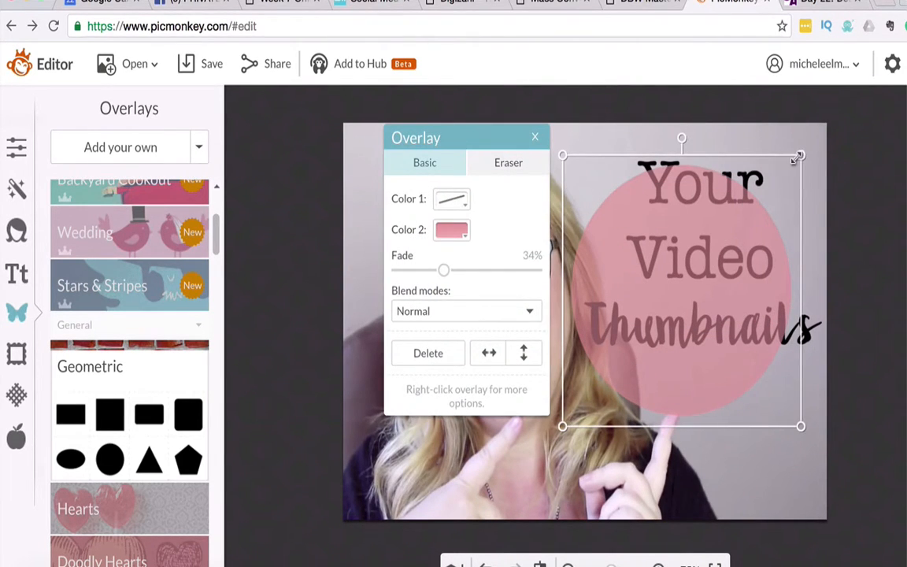
left_click_drag(797, 158, 843, 89)
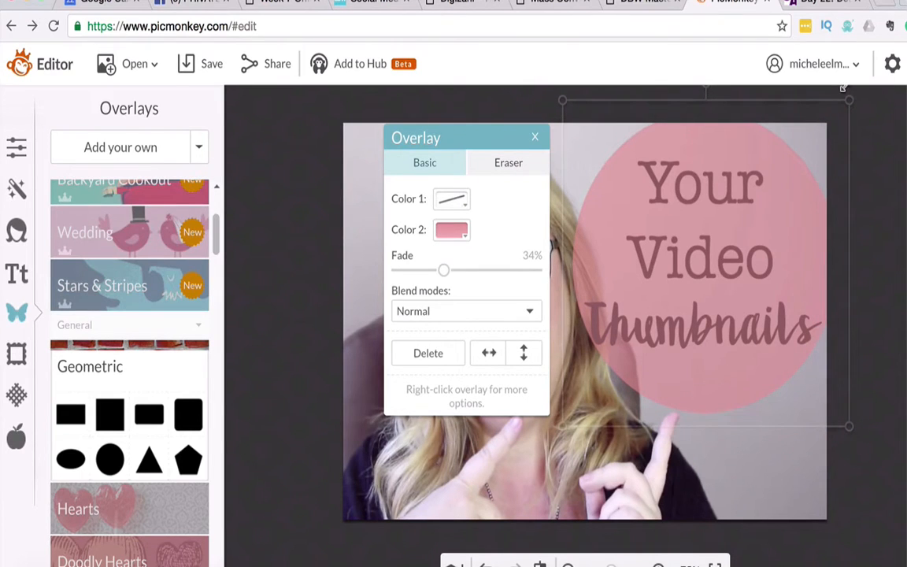
left_click_drag(733, 227, 734, 239)
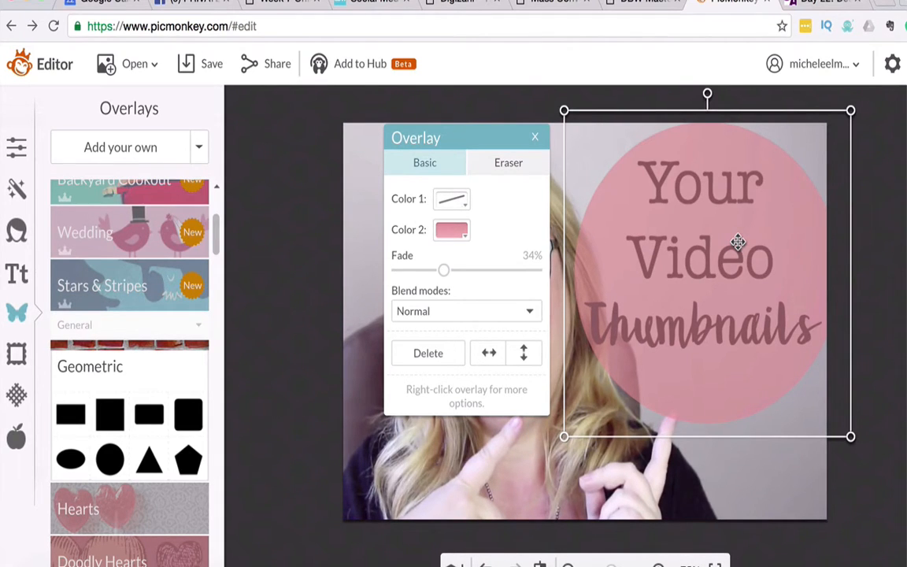
right_click(737, 241)
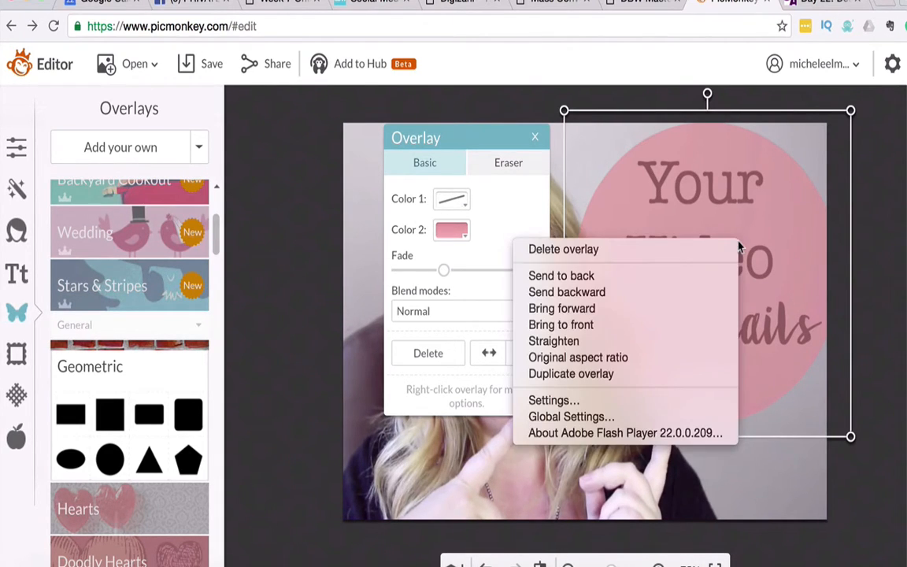
left_click(653, 283)
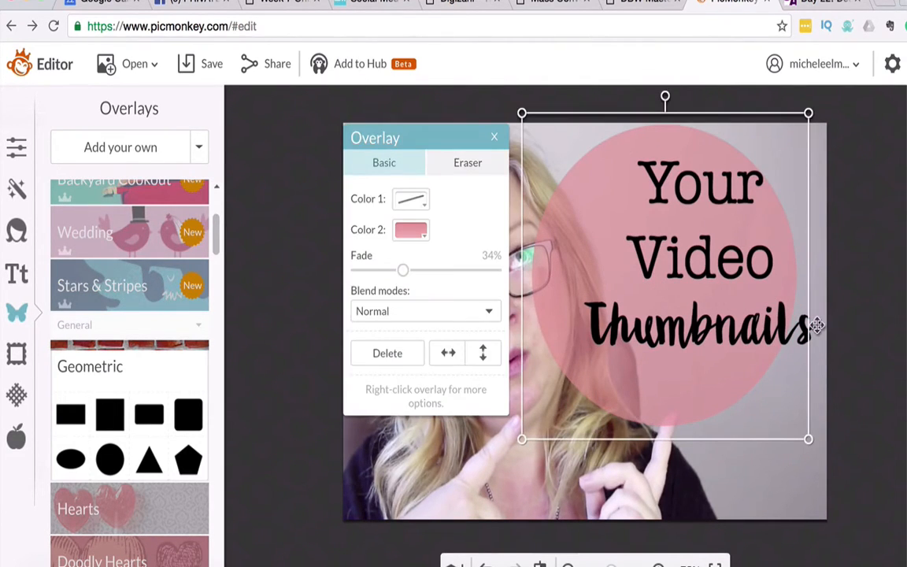
Step: Recolor the title text white (ffffff) and reposition the circle so the title sits centered on it
left_click(816, 325)
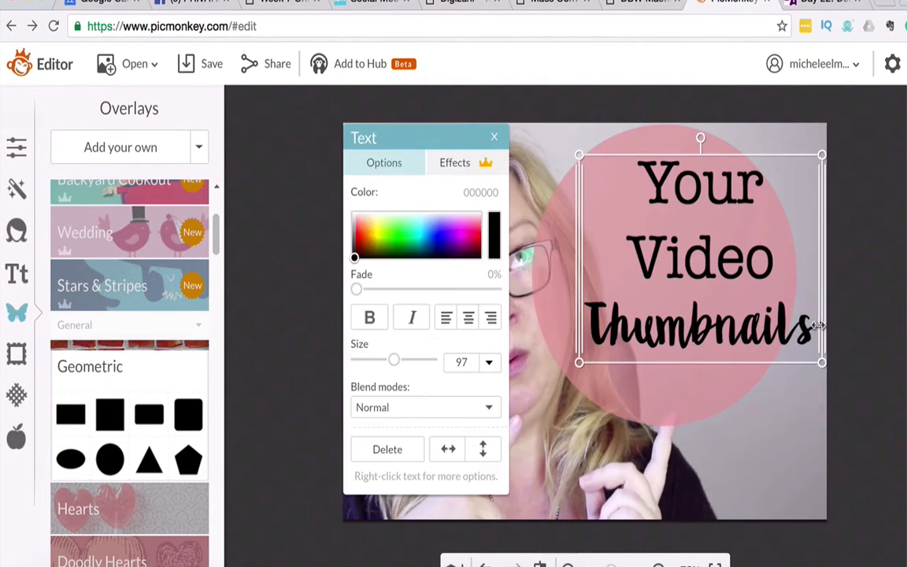
left_click_drag(354, 257, 355, 215)
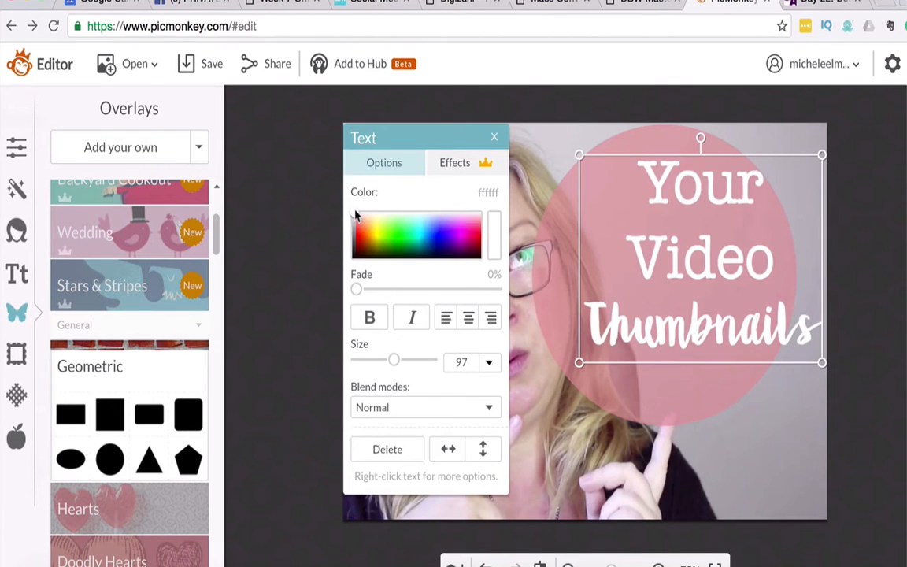
left_click(674, 401)
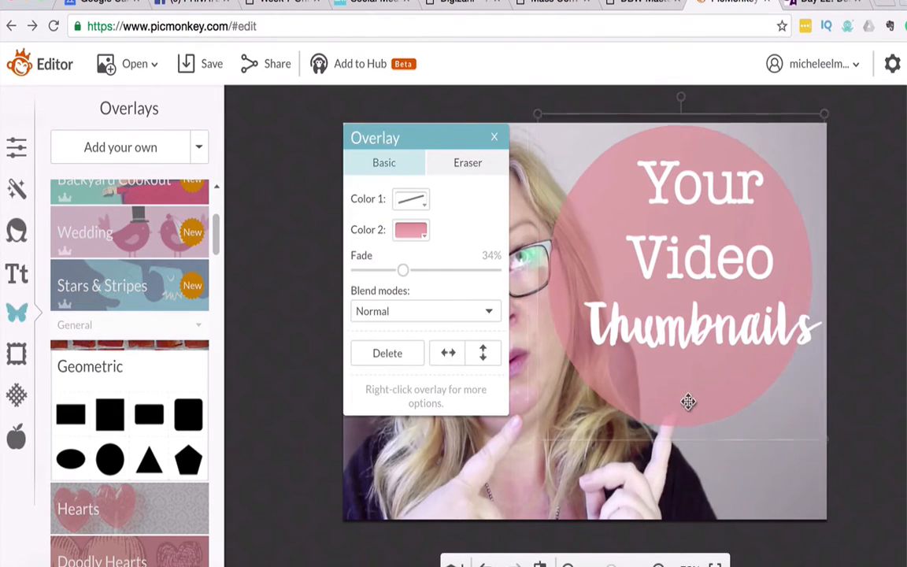
left_click_drag(702, 400, 707, 408)
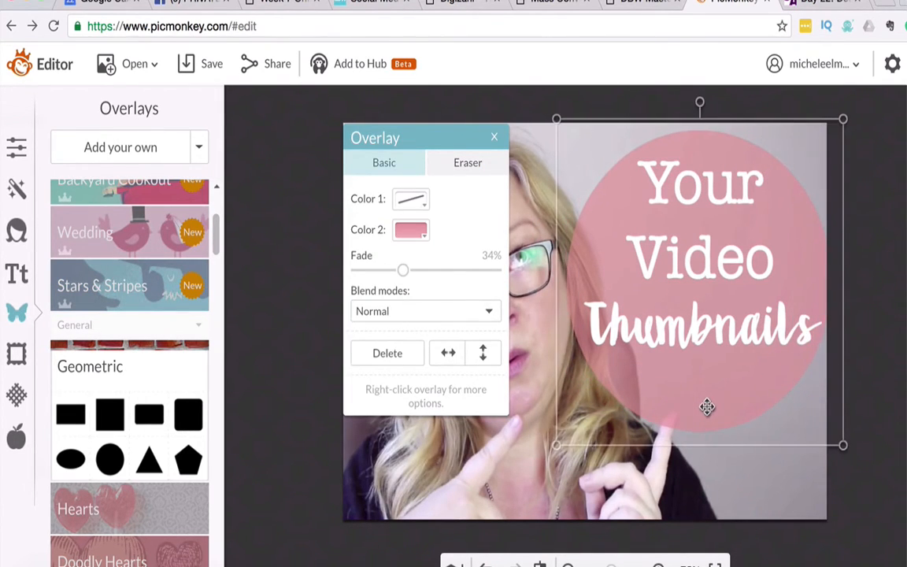